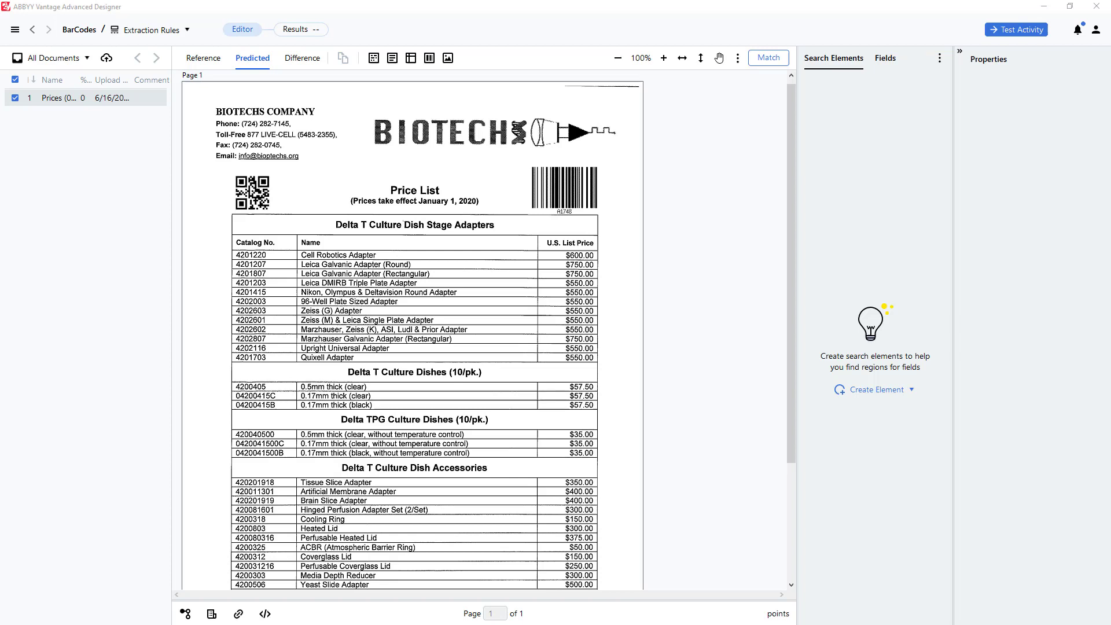
# Create a Barcode search element with all 25 barcode types enabled, and review its orientation choices
pyautogui.click(911, 390)
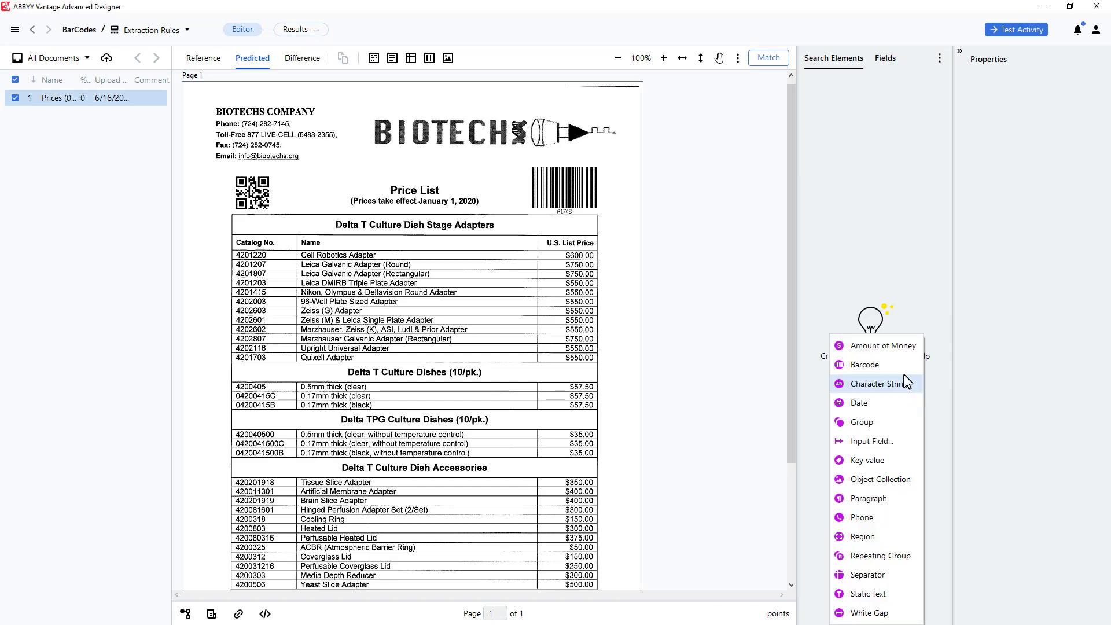
pyautogui.click(865, 366)
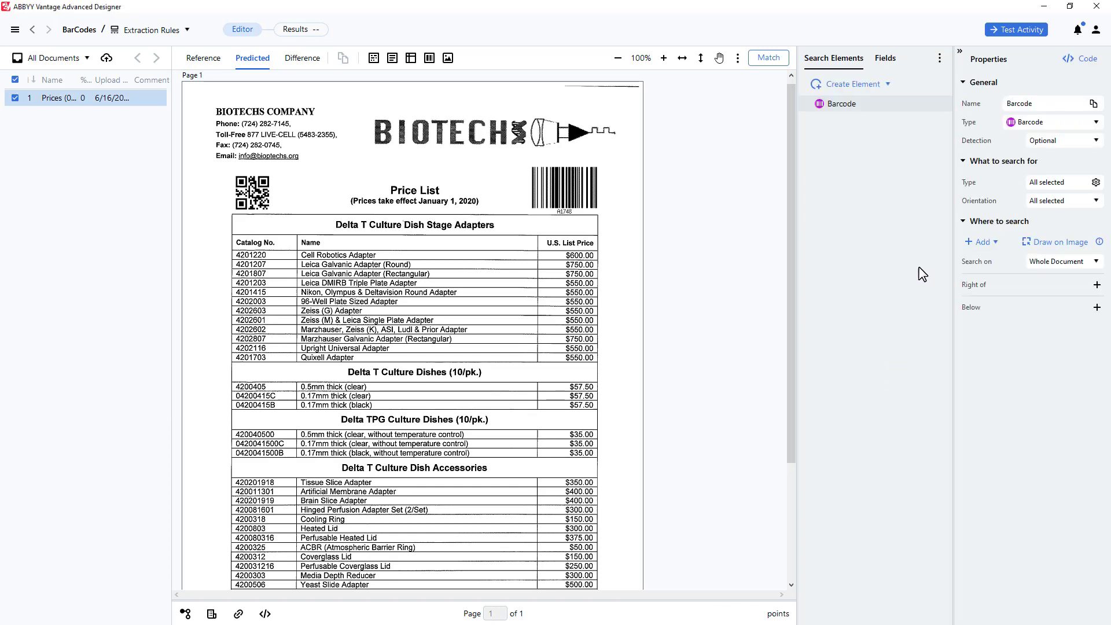
pyautogui.click(1095, 182)
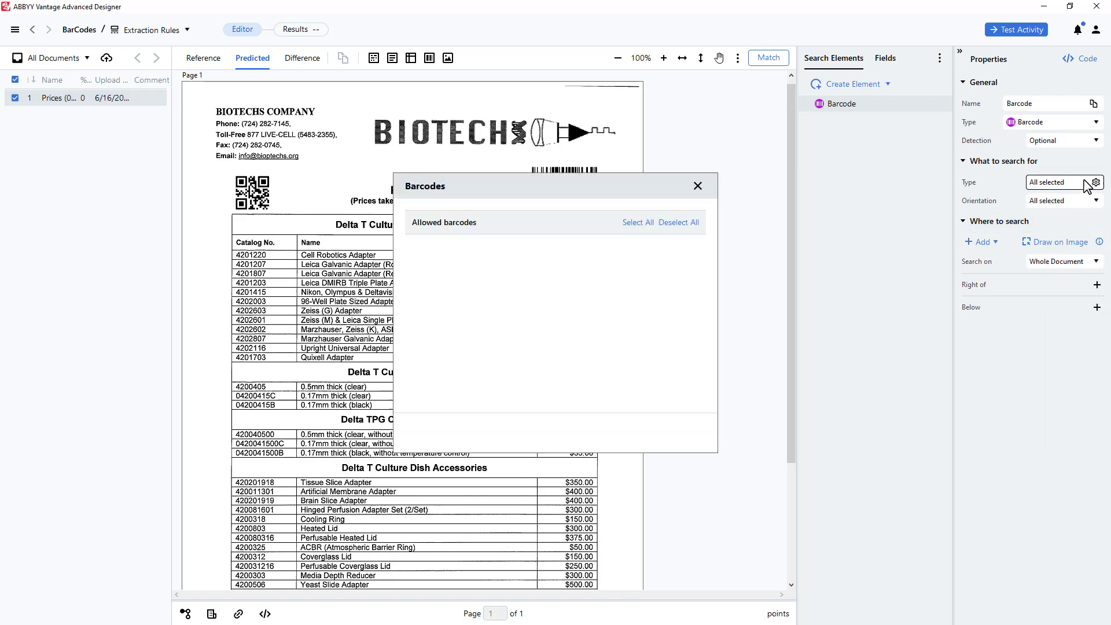
pyautogui.moveTo(700, 261)
pyautogui.mouseDown()
pyautogui.moveTo(700, 298)
pyautogui.moveTo(701, 252)
pyautogui.mouseUp()
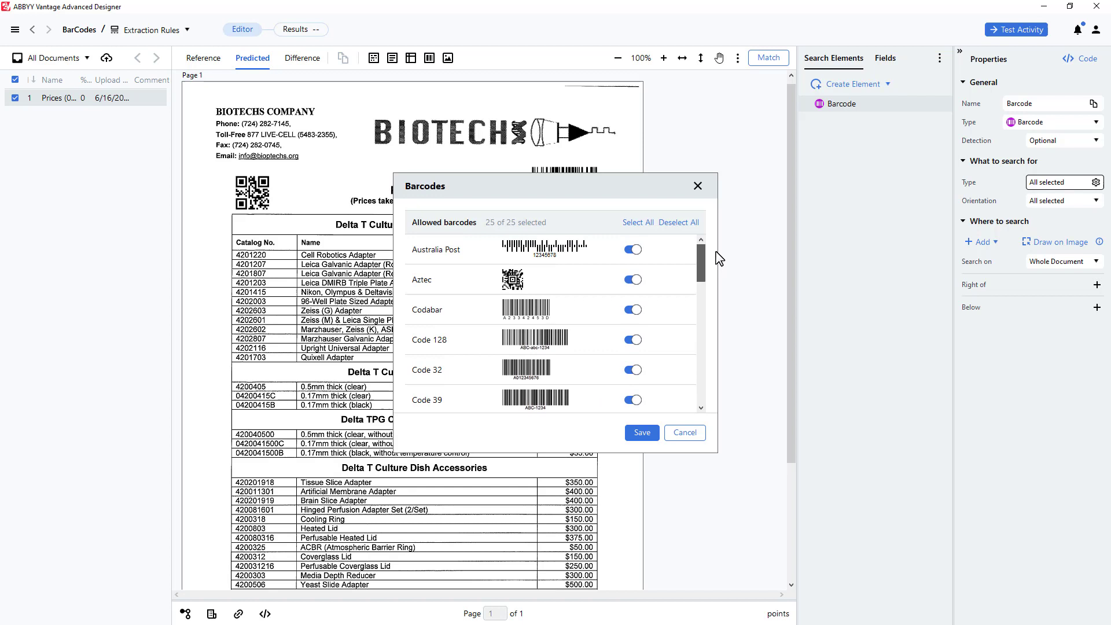
pyautogui.click(694, 225)
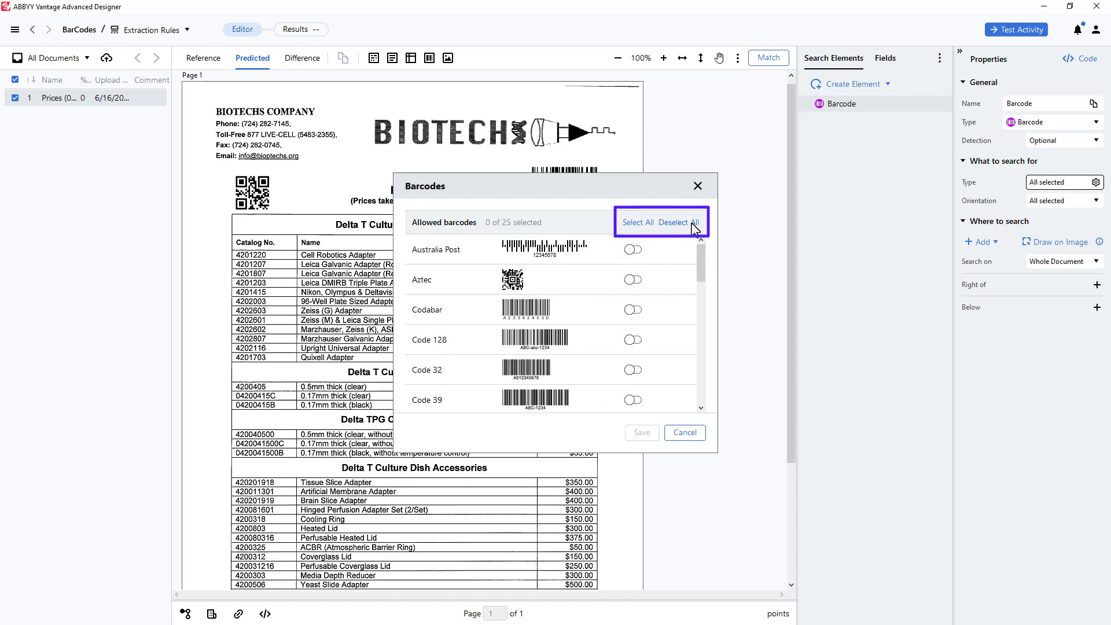
pyautogui.click(633, 311)
pyautogui.click(638, 223)
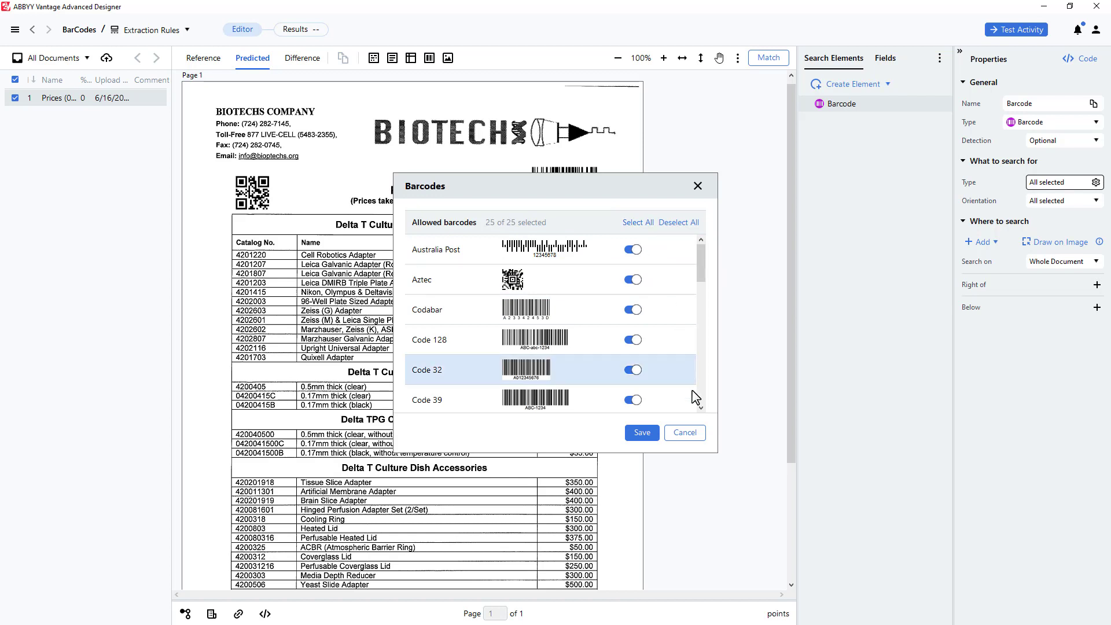
pyautogui.click(641, 432)
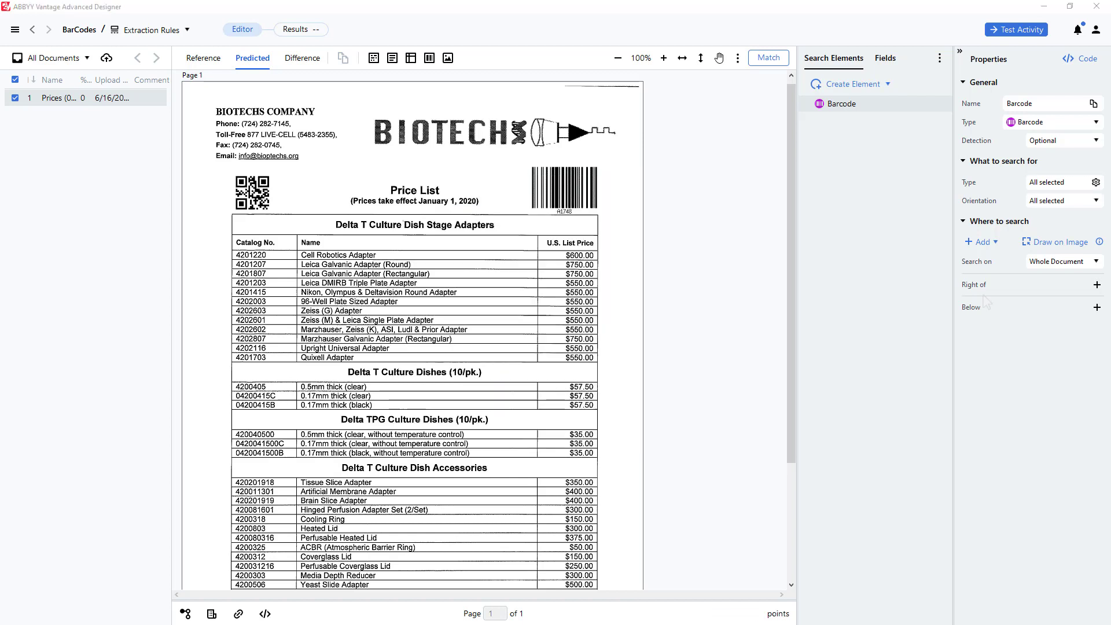
pyautogui.click(1097, 201)
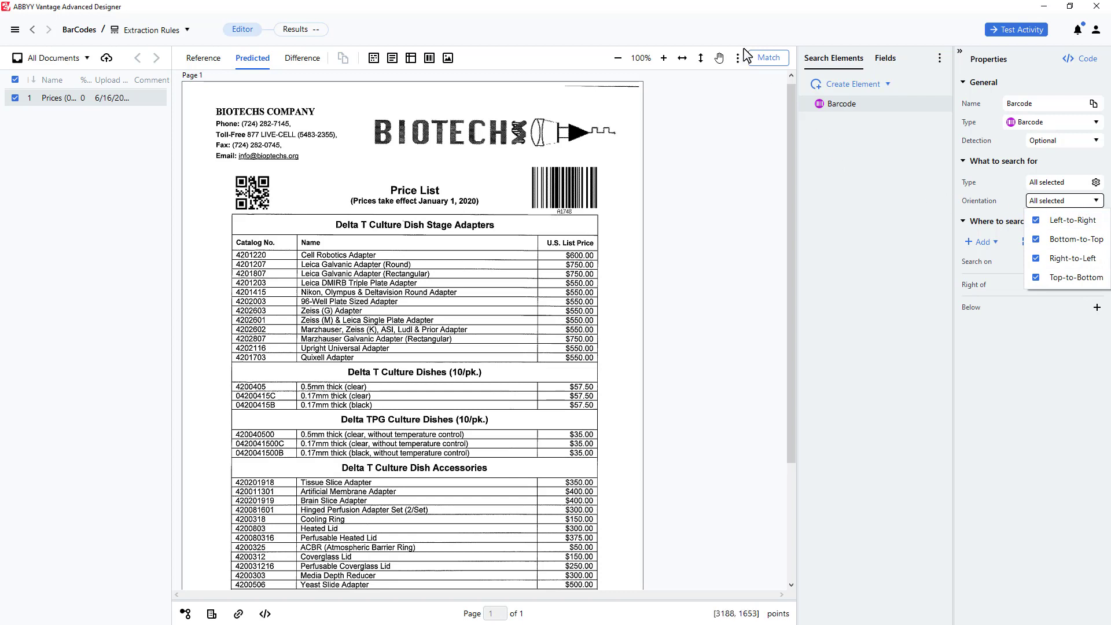
# Run matching and compare the Code 128 hypothesis (A1748) with the QR code hypothesis
pyautogui.click(769, 57)
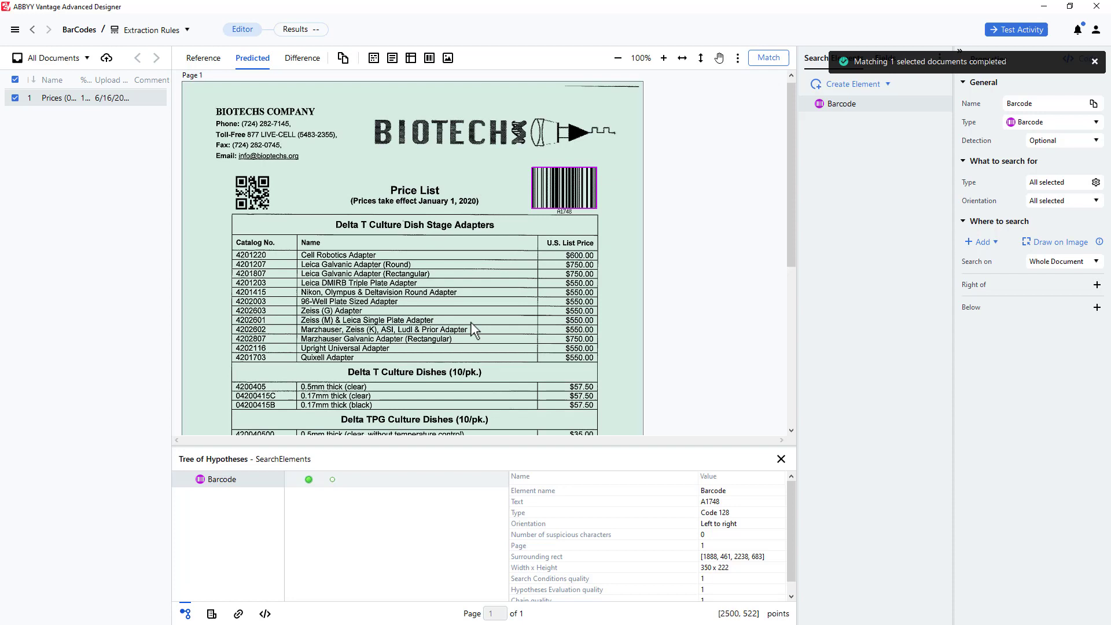
pyautogui.click(309, 480)
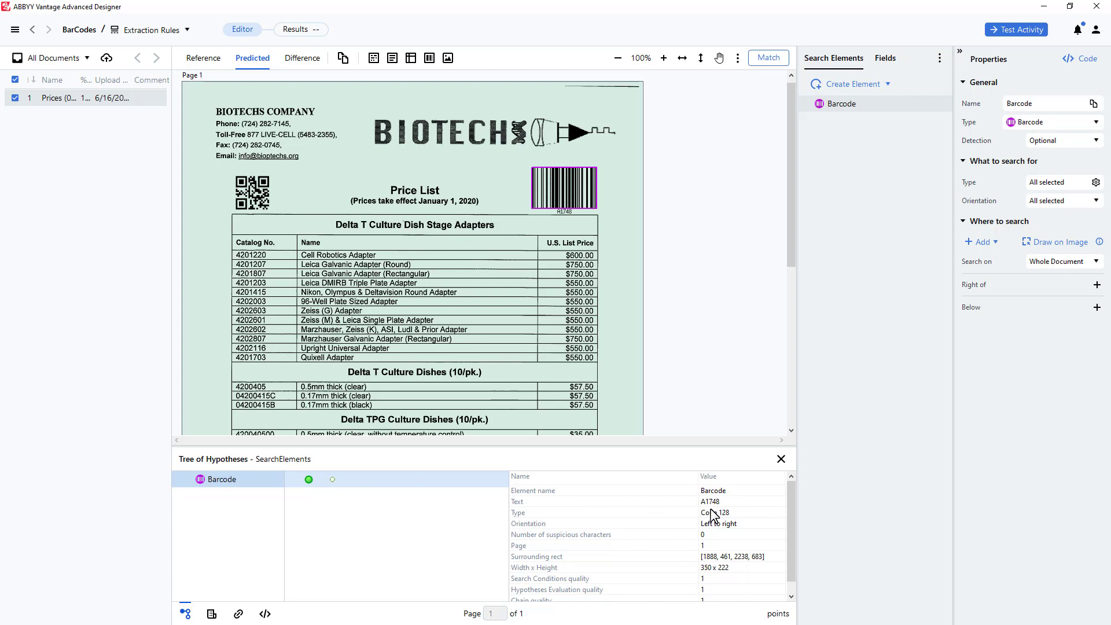
pyautogui.click(332, 479)
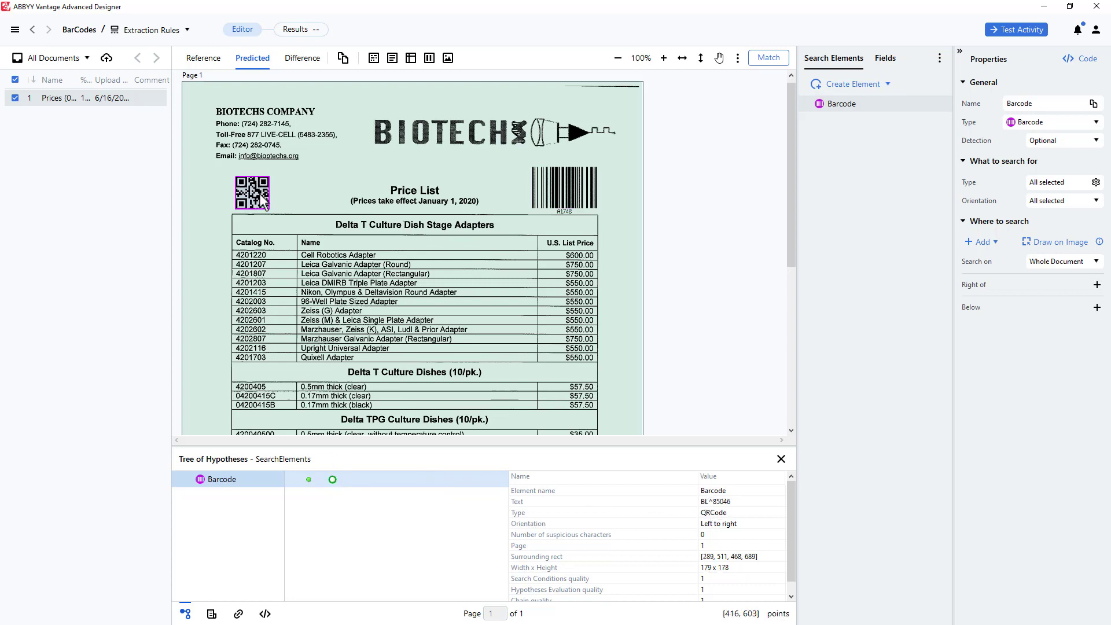
pyautogui.click(309, 479)
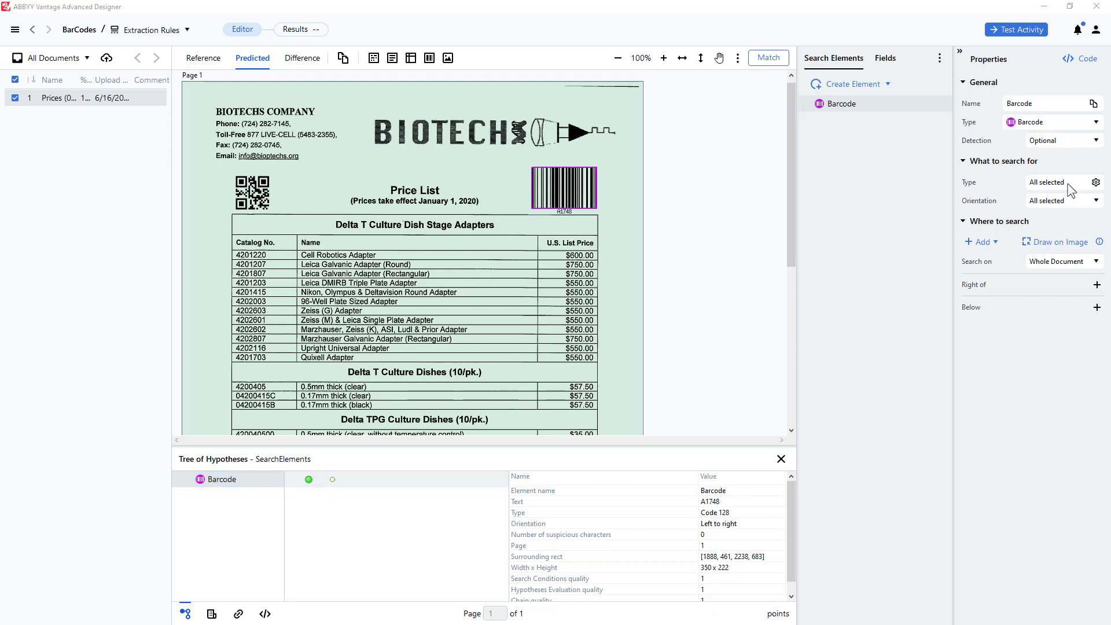
# Limit Barcode to the QRCode type and rematch, finding one QR code reading BL^85046
pyautogui.click(1095, 182)
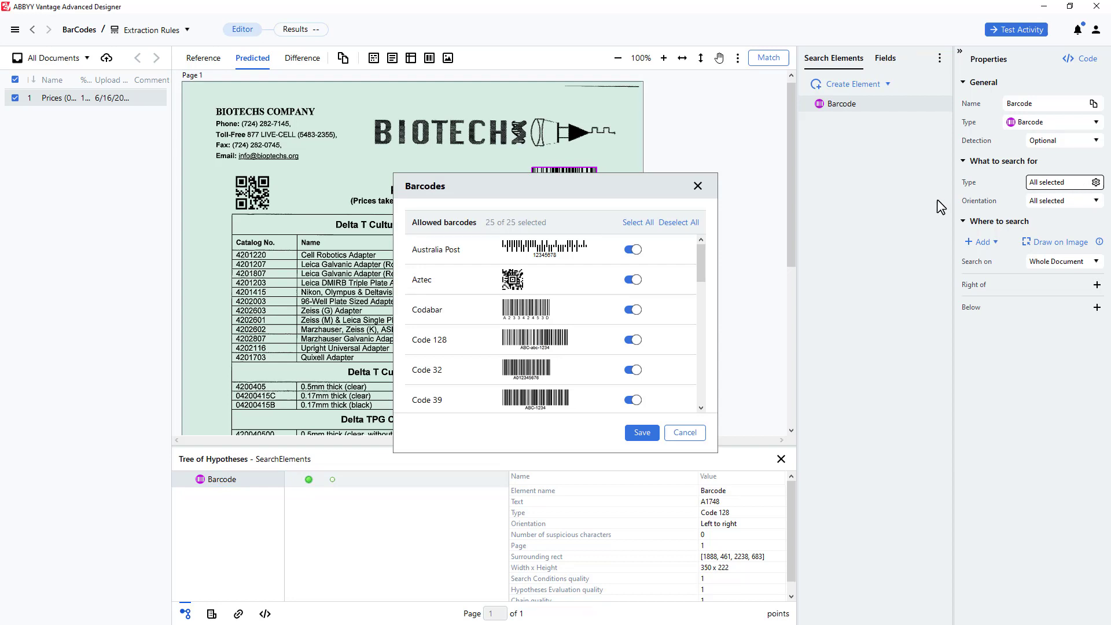
pyautogui.click(678, 222)
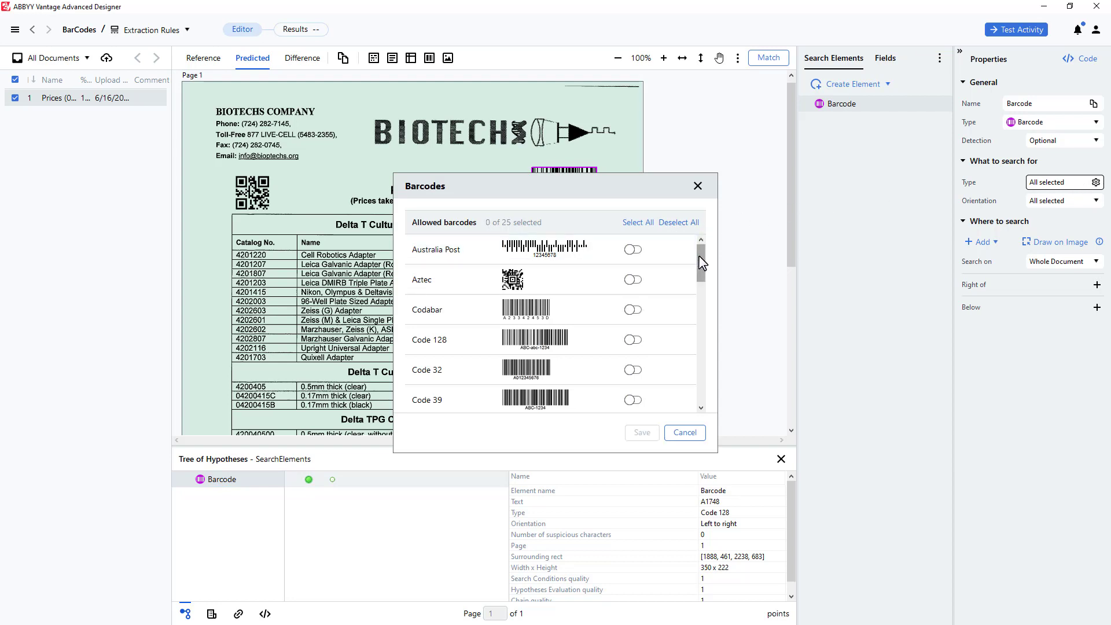
pyautogui.moveTo(701, 260); pyautogui.dragTo(700, 380)
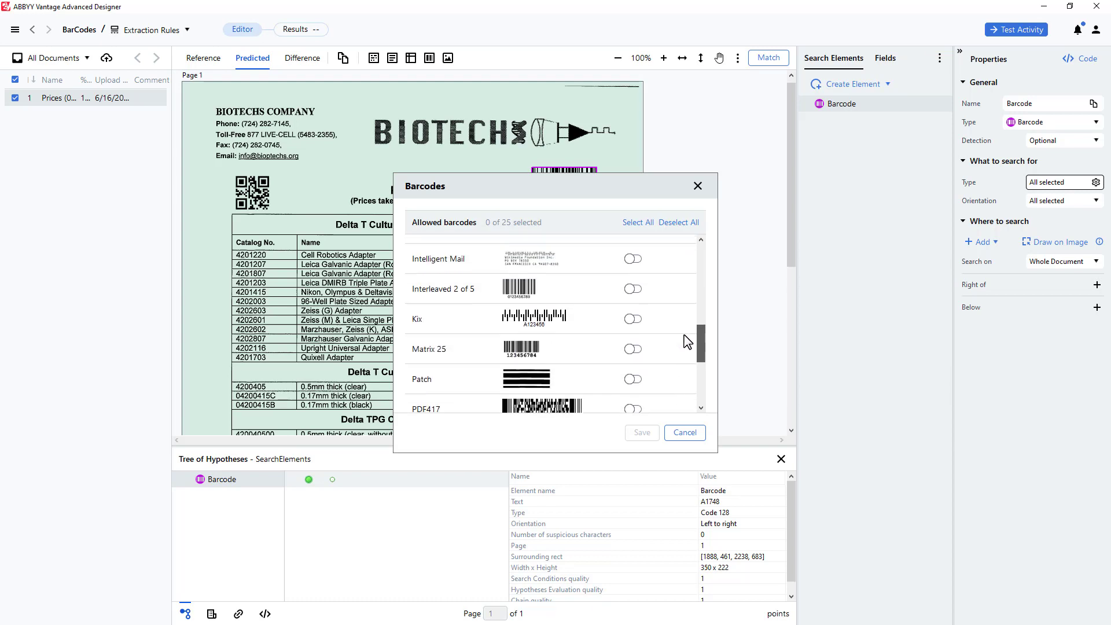
pyautogui.scroll(-1, 691, 381)
pyautogui.click(633, 277)
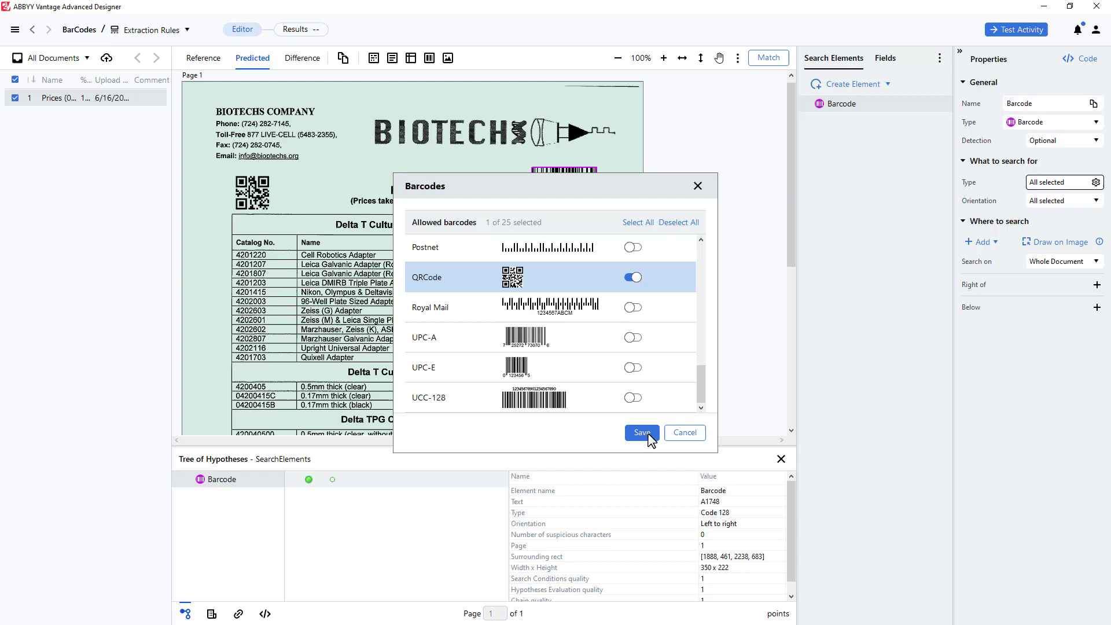
pyautogui.click(642, 432)
pyautogui.click(768, 57)
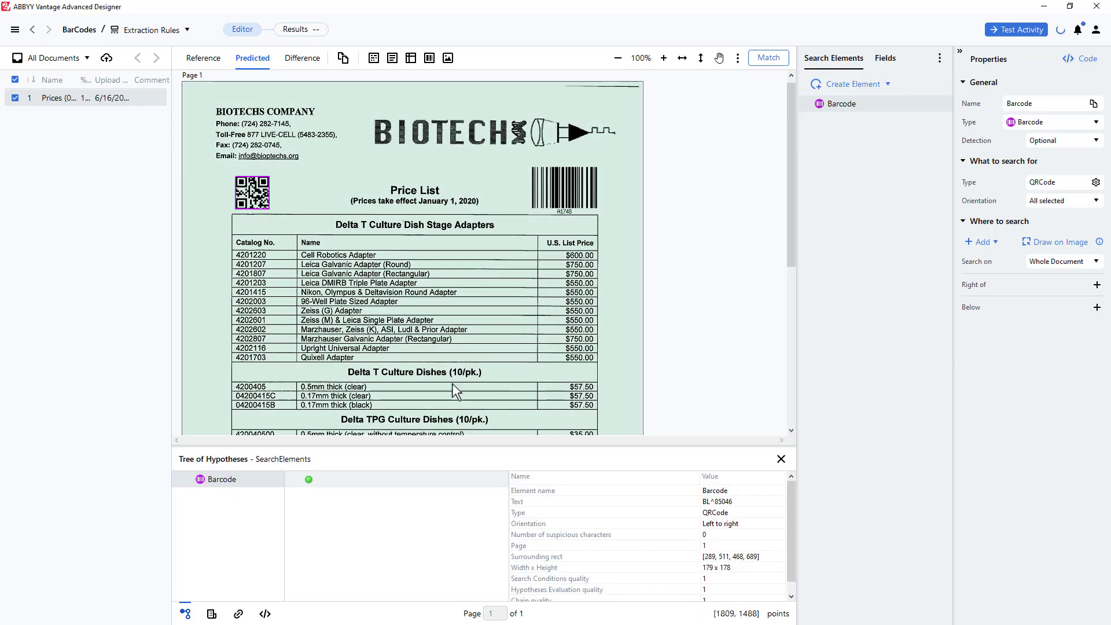
pyautogui.click(310, 481)
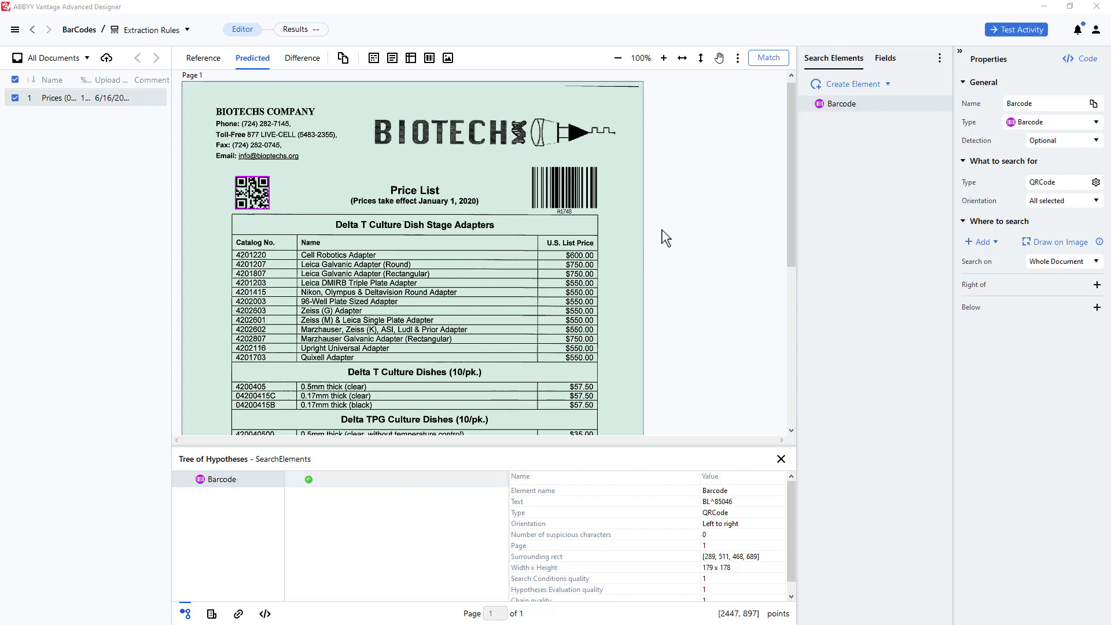
# Copy the Barcode element and paste it as a new Barcode1 element
pyautogui.rightClick(842, 104)
pyautogui.click(869, 258)
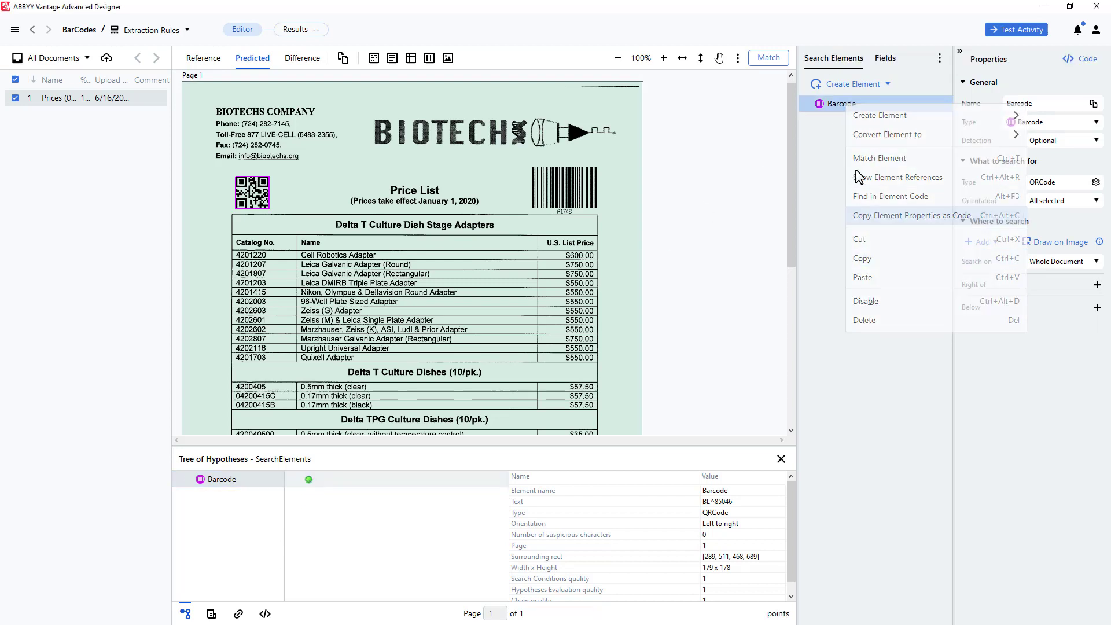
pyautogui.rightClick(843, 104)
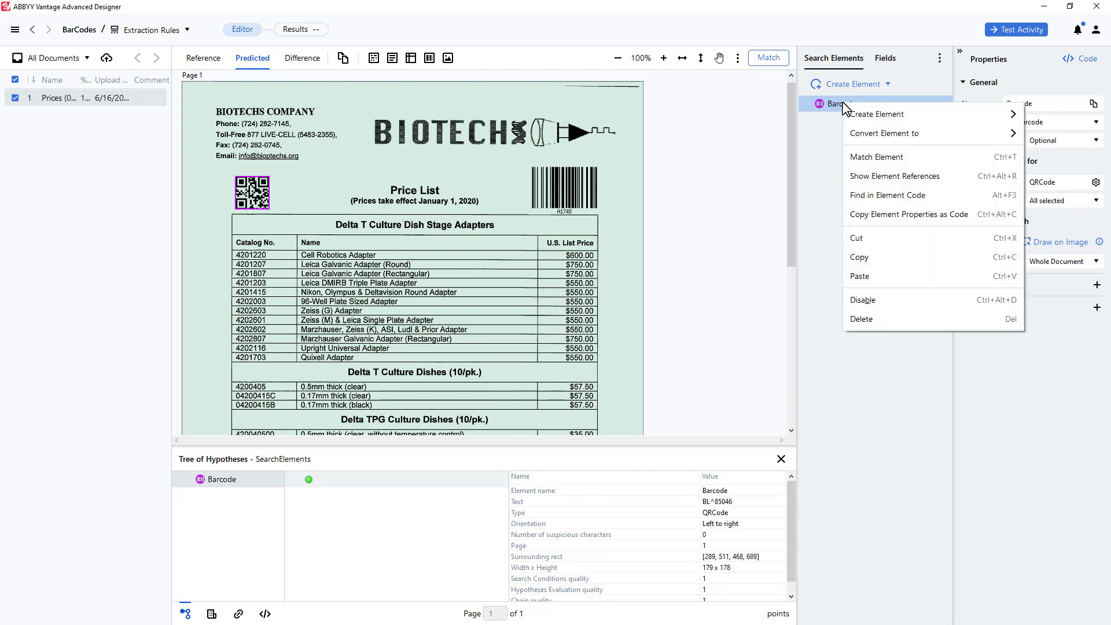
pyautogui.click(859, 276)
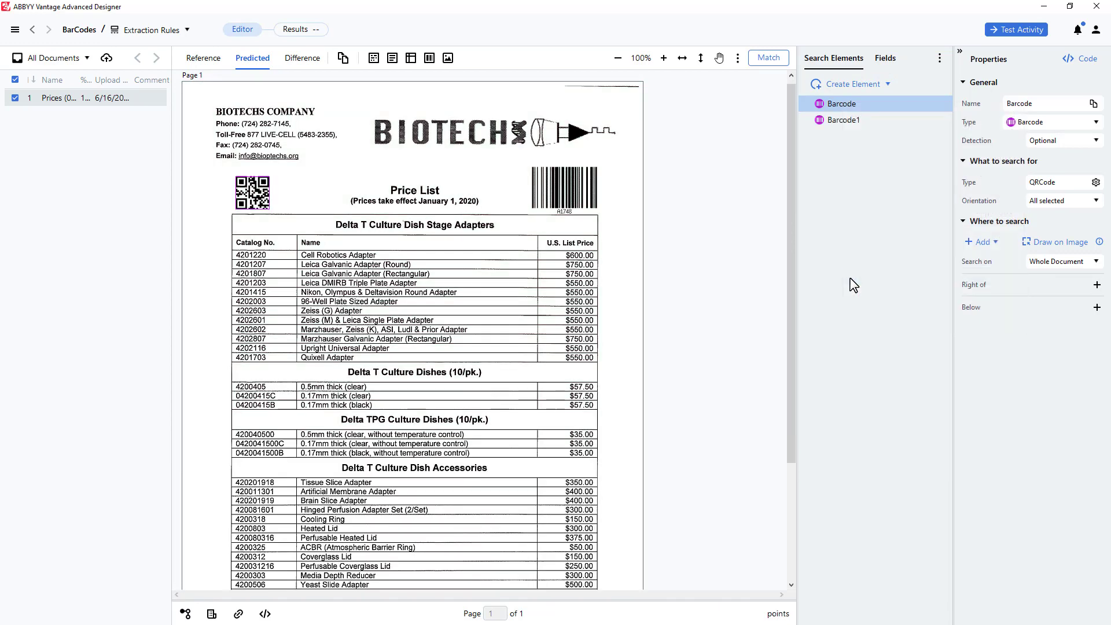
# Allow all 25 barcode types for Barcode1 and save
pyautogui.click(844, 120)
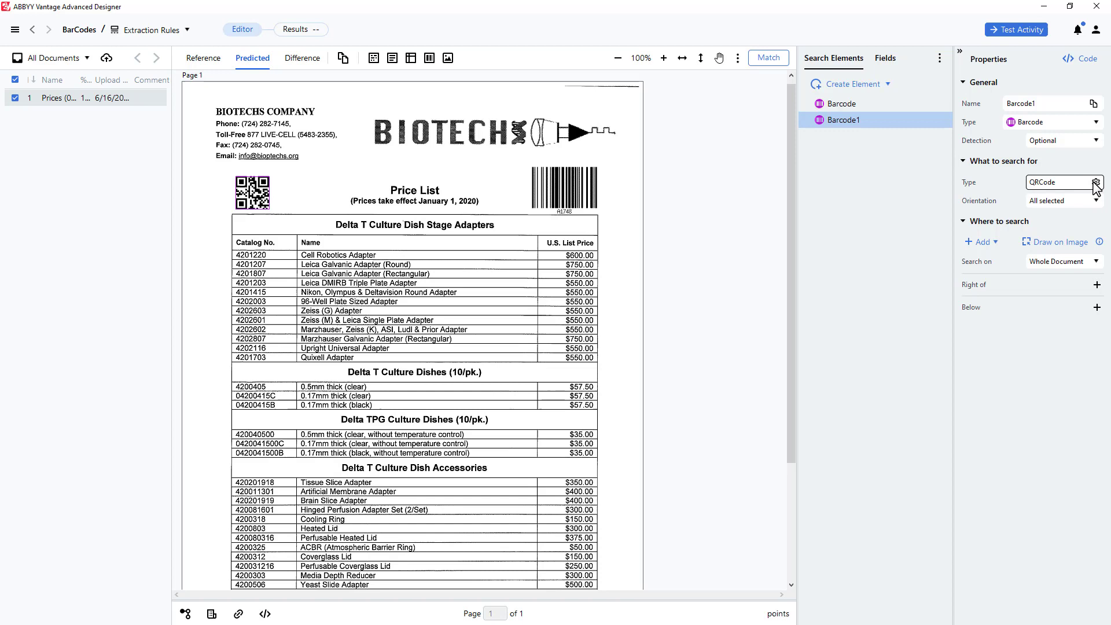
pyautogui.click(1096, 183)
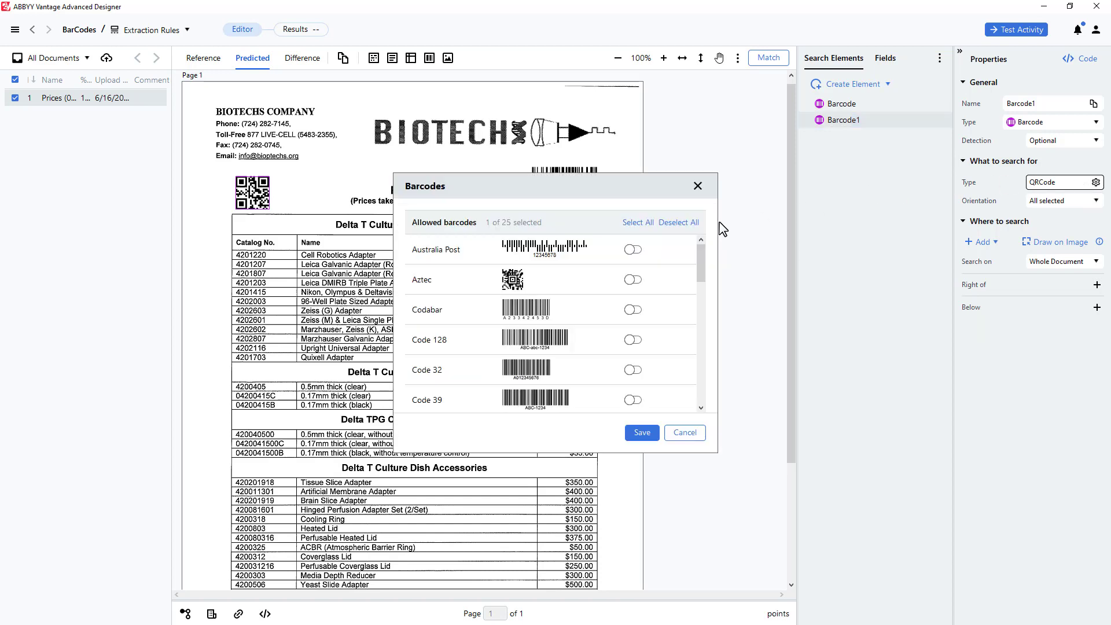
pyautogui.click(638, 222)
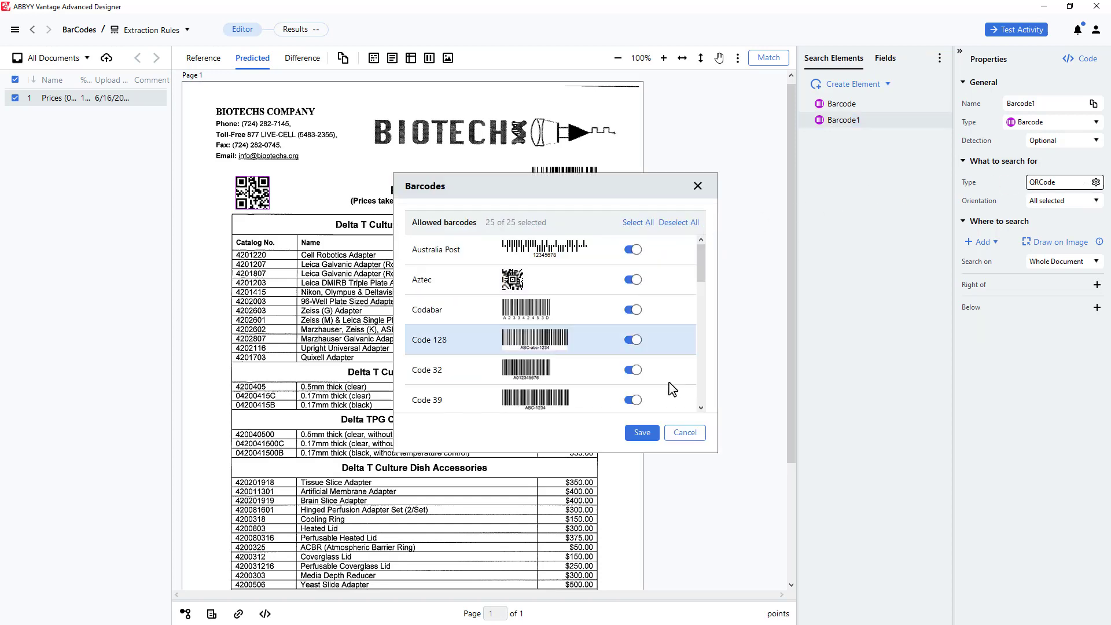
pyautogui.click(642, 433)
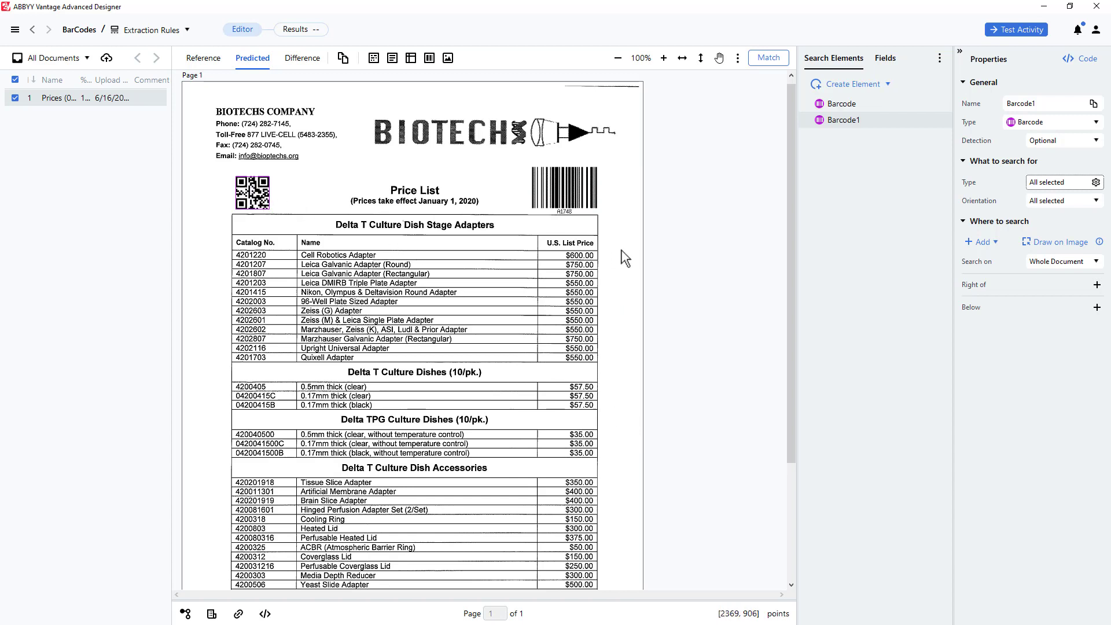
# Restrict Barcode1 to the area right of the QR code and match, finding Code 128 A1748
pyautogui.click(1062, 246)
pyautogui.click(253, 186)
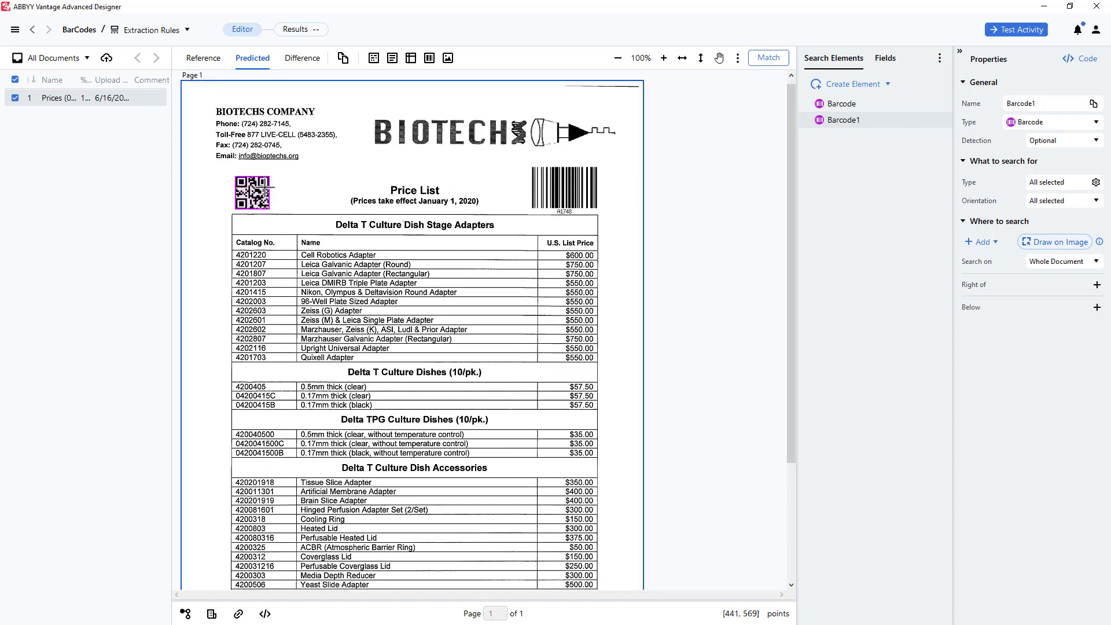
pyautogui.click(275, 177)
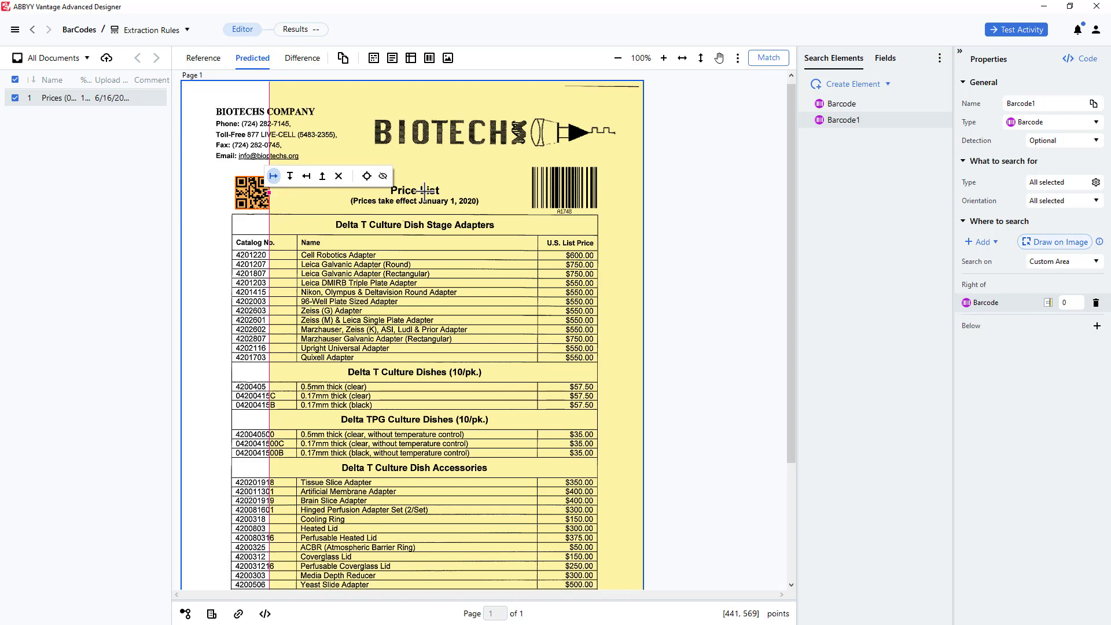
pyautogui.click(769, 58)
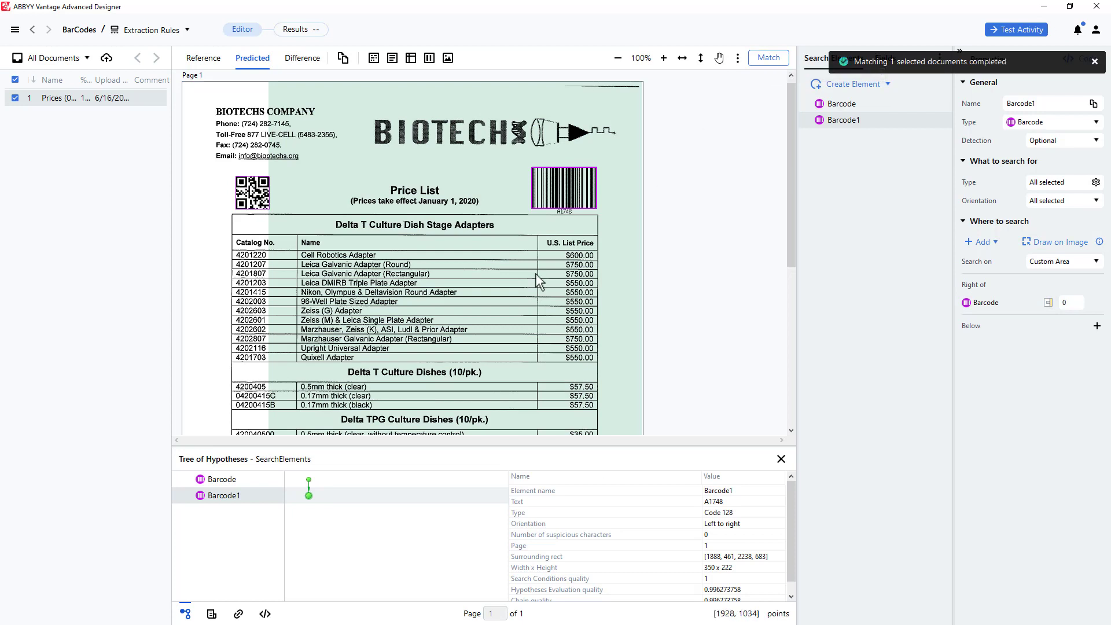
pyautogui.click(309, 480)
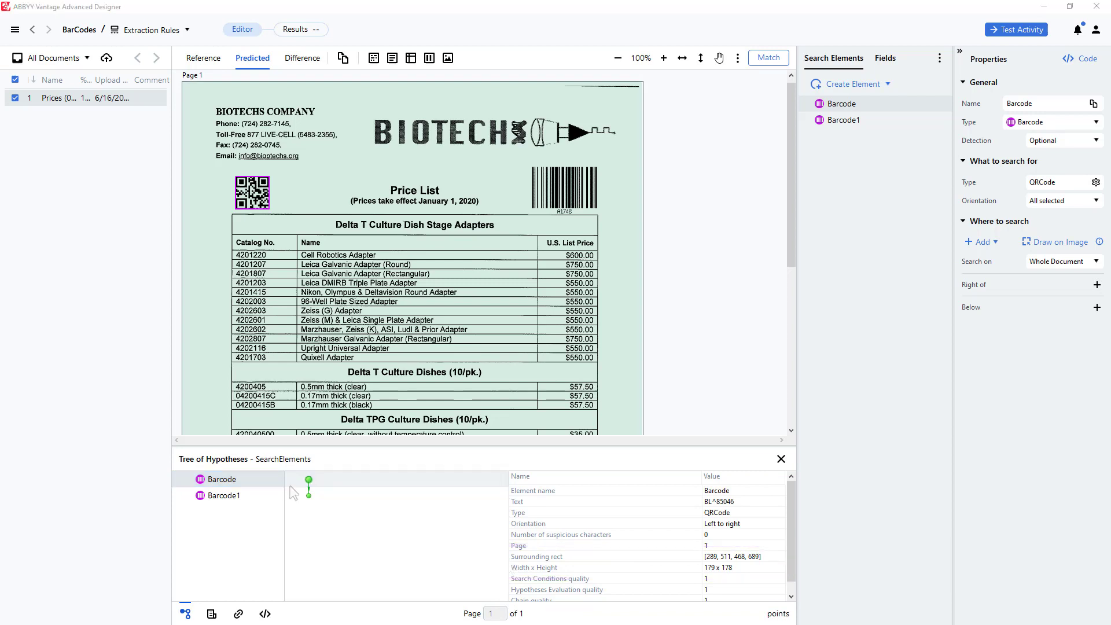
pyautogui.click(309, 496)
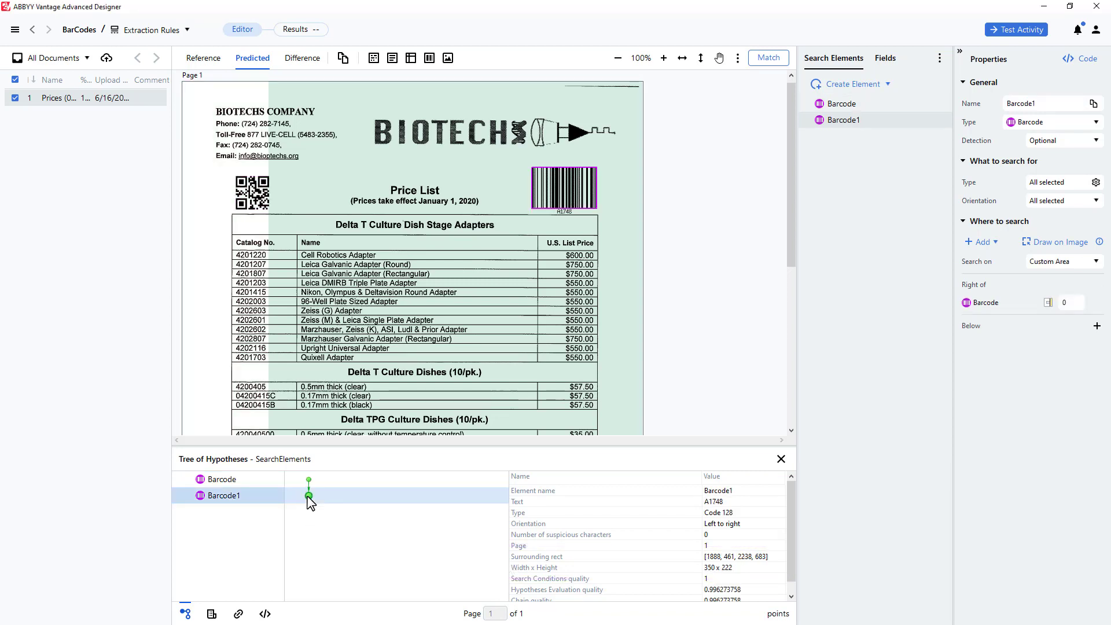